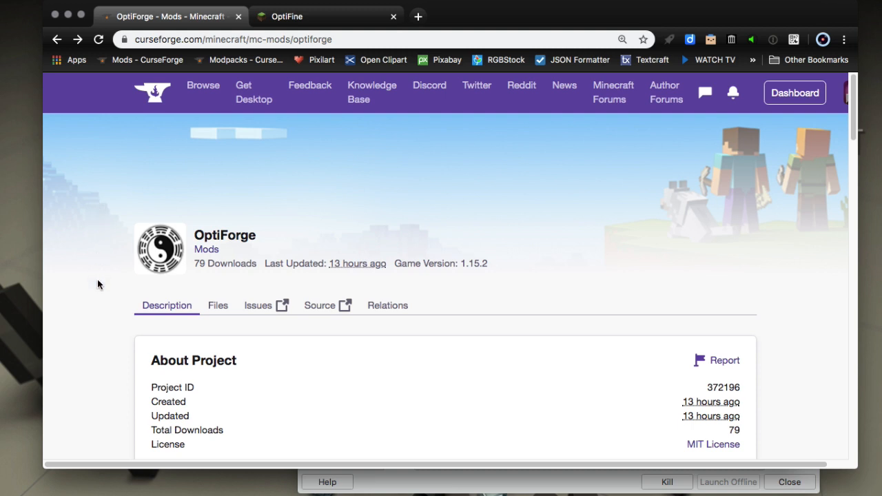
pyautogui.scroll(-1, 97, 284)
pyautogui.scroll(-2, 97, 284)
pyautogui.scroll(-1, 97, 284)
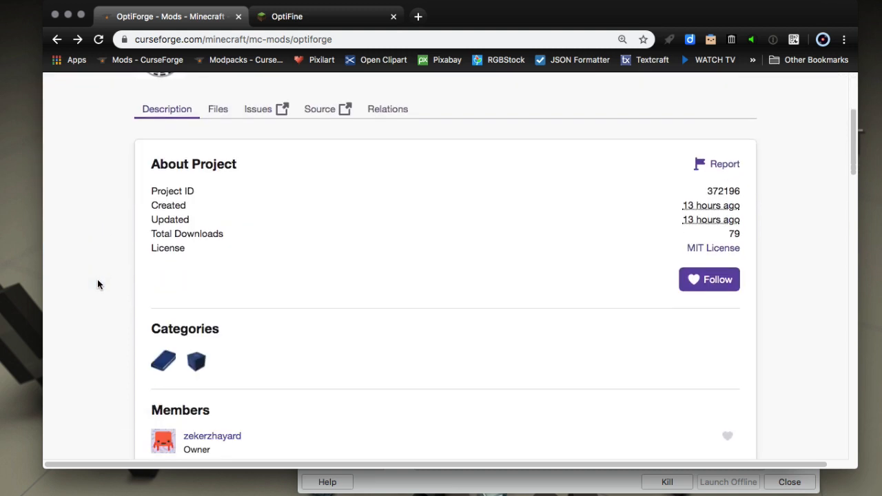
pyautogui.scroll(-1, 97, 284)
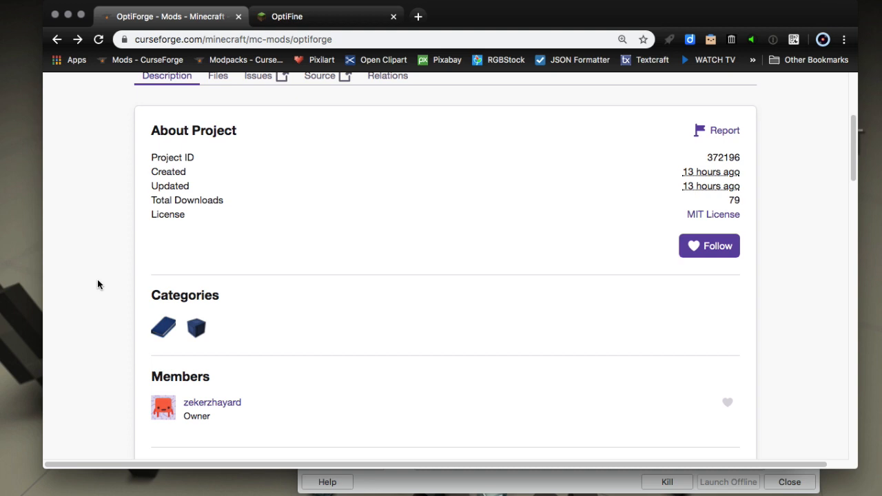
pyautogui.scroll(-1, 97, 284)
pyautogui.scroll(-1, 97, 284)
pyautogui.scroll(-1, 97, 284)
pyautogui.scroll(-2, 97, 284)
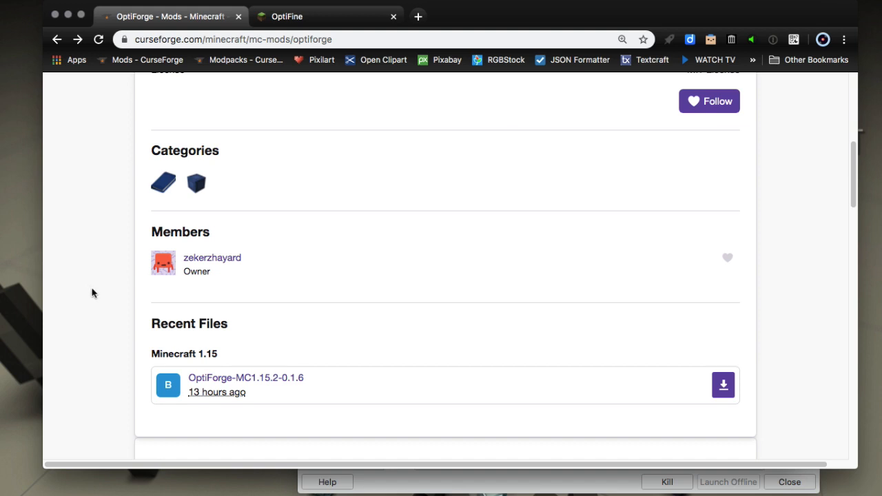
pyautogui.scroll(-1, 92, 293)
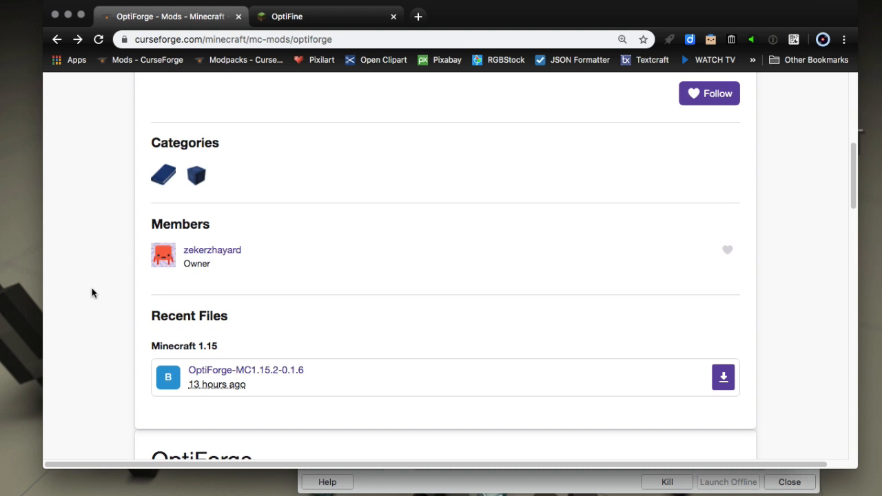
pyautogui.scroll(-1, 92, 292)
pyautogui.scroll(-1, 92, 293)
pyautogui.scroll(-1, 93, 292)
pyautogui.scroll(-1, 90, 291)
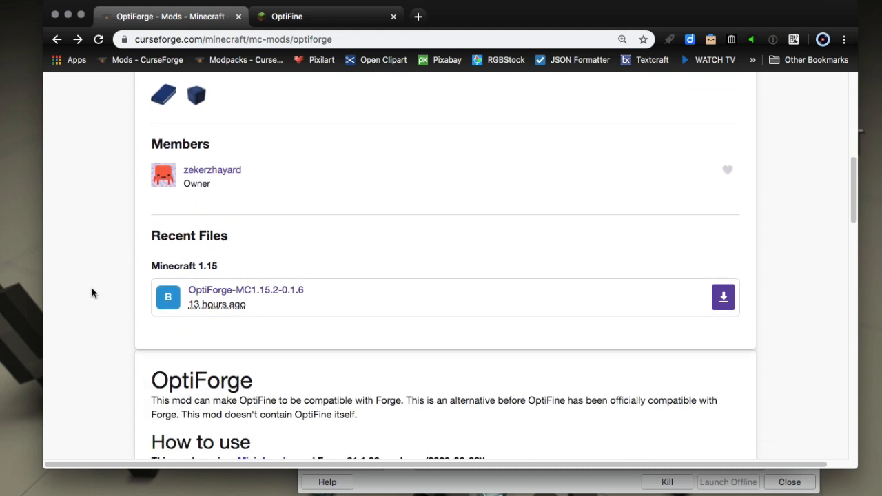
pyautogui.scroll(5, 89, 324)
pyautogui.scroll(4, 89, 324)
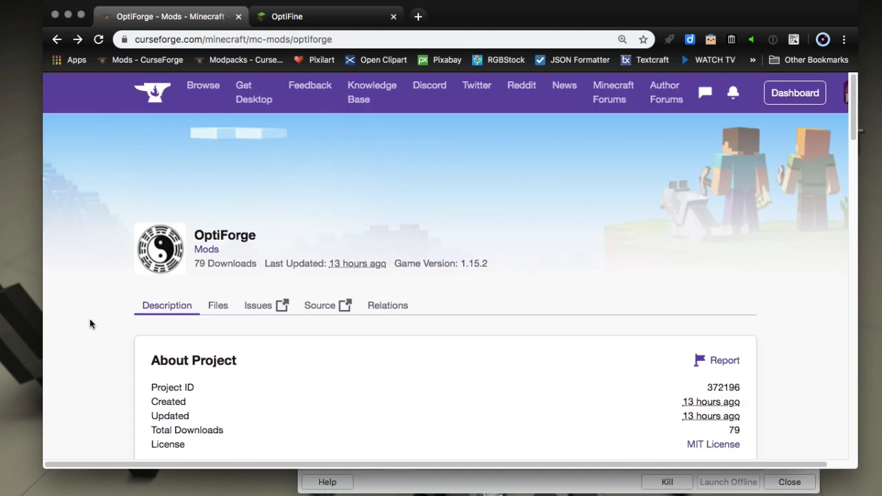
pyautogui.scroll(-2, 89, 323)
pyautogui.scroll(-2, 90, 324)
pyautogui.scroll(-4, 90, 324)
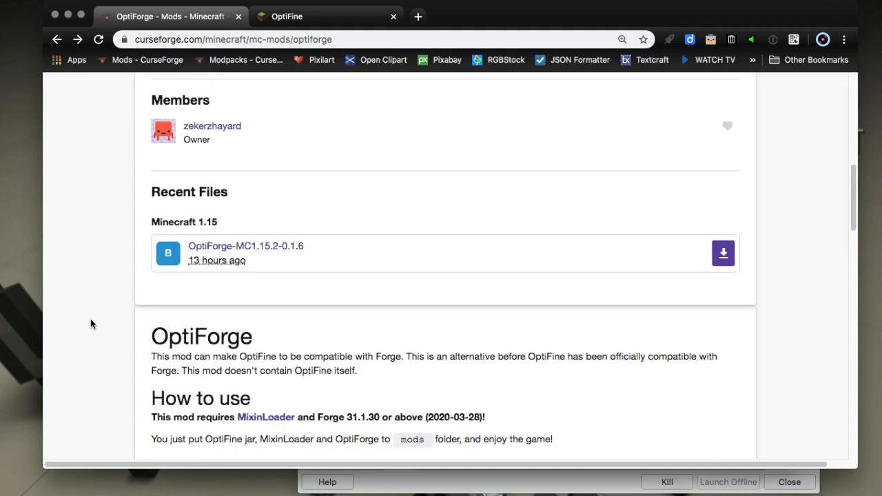
pyautogui.scroll(-1, 90, 324)
pyautogui.scroll(-1, 91, 324)
pyautogui.scroll(-1, 91, 324)
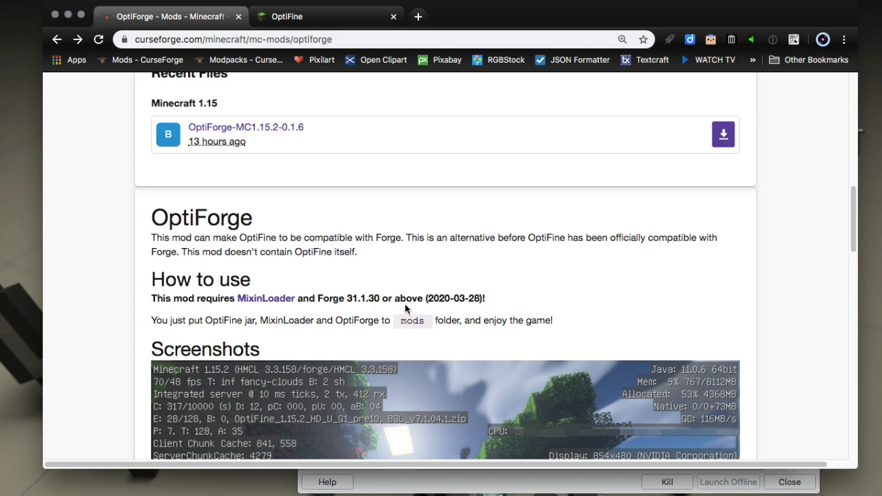
# Check the MixinLoader releases page, return to the OptiForge page, then switch to the OptiFine website.
pyautogui.click(281, 300)
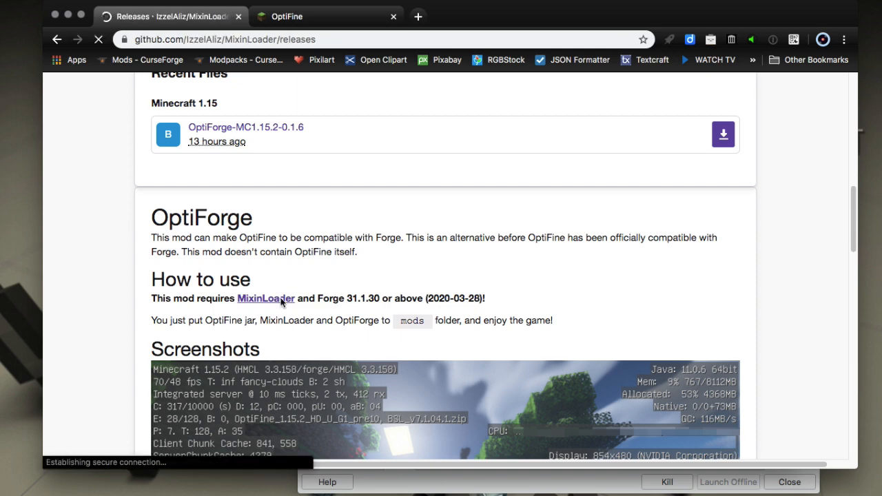
pyautogui.scroll(-3, 181, 399)
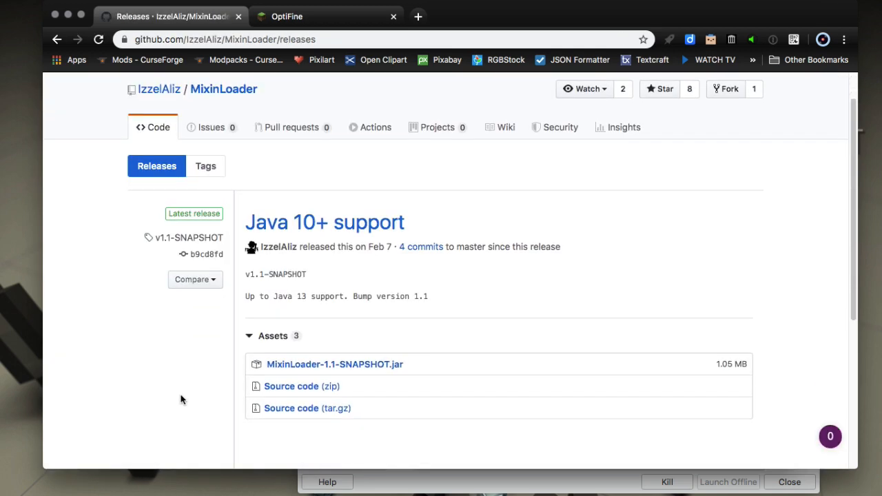
pyautogui.scroll(-2, 181, 399)
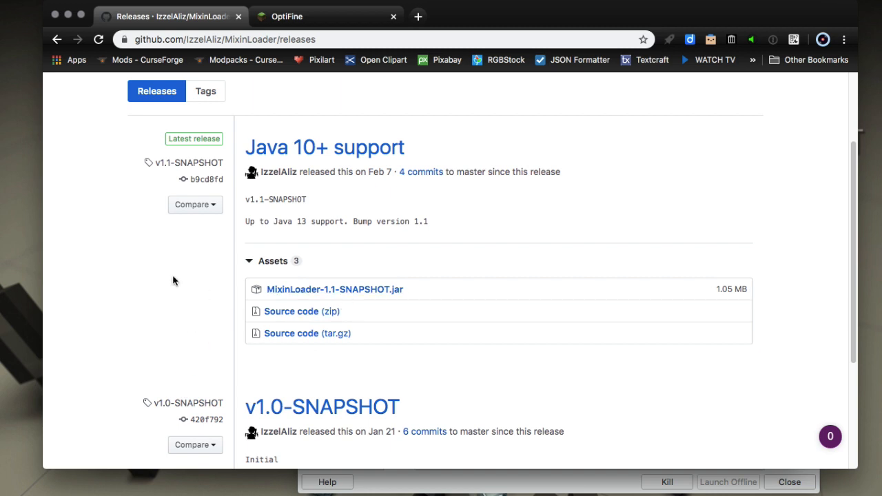
pyautogui.click(55, 40)
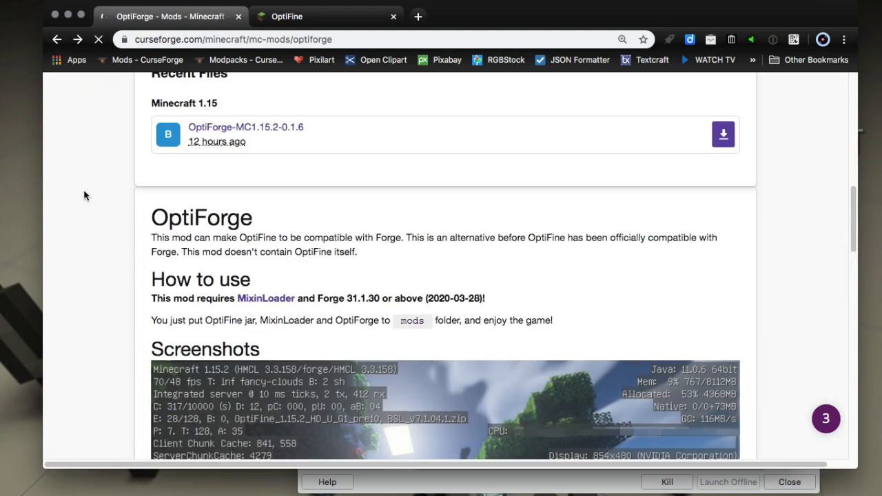
pyautogui.scroll(4, 84, 196)
pyautogui.scroll(3, 84, 195)
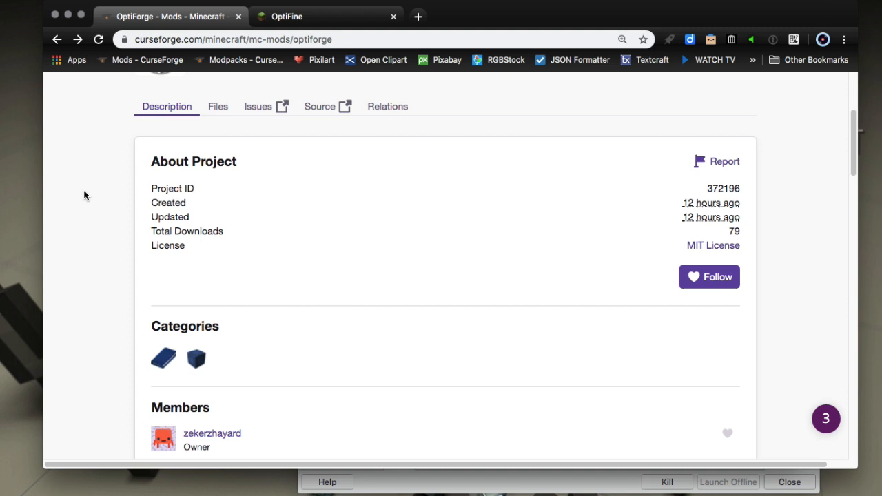
pyautogui.scroll(2, 84, 195)
pyautogui.scroll(-1, 84, 195)
pyautogui.scroll(-2, 85, 196)
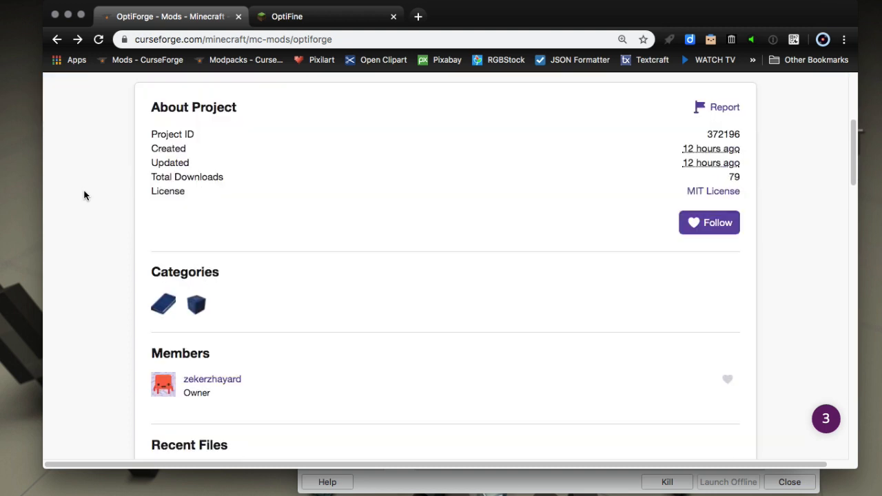
pyautogui.scroll(-2, 84, 196)
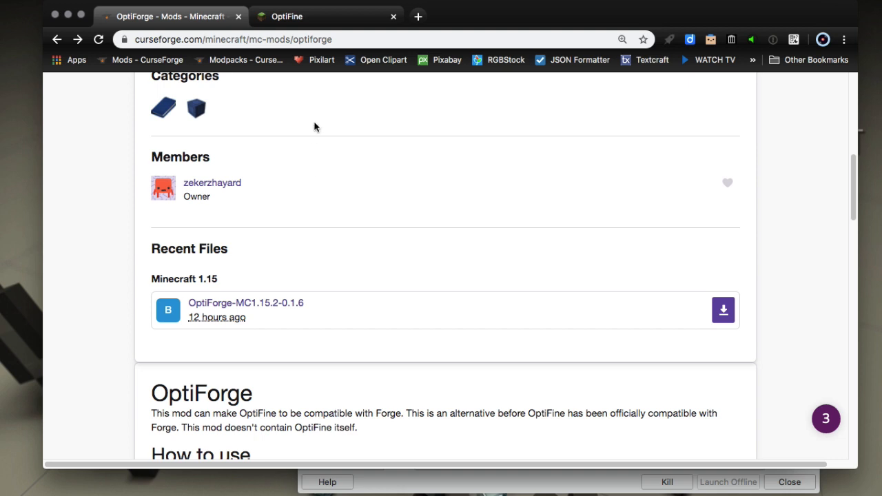
pyautogui.click(324, 24)
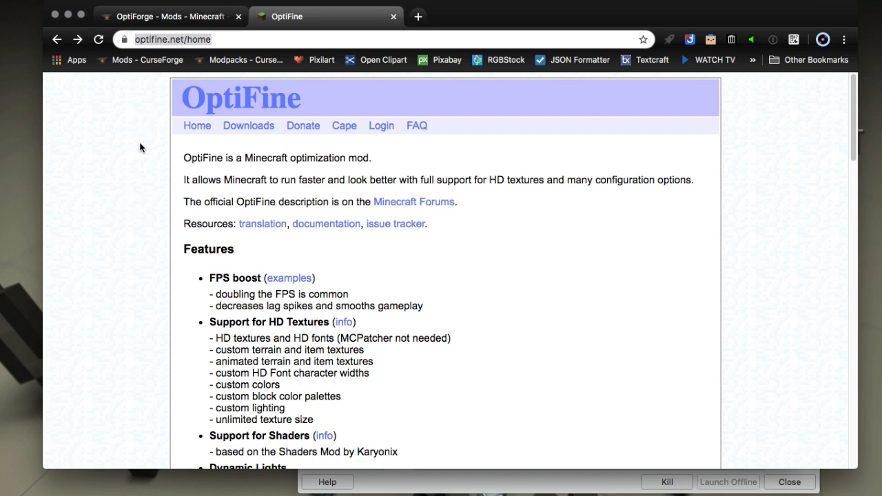
# Start the download of the OptiFine 1.15.2 HD U G1 pre10 preview from the preview versions list.
pyautogui.click(252, 131)
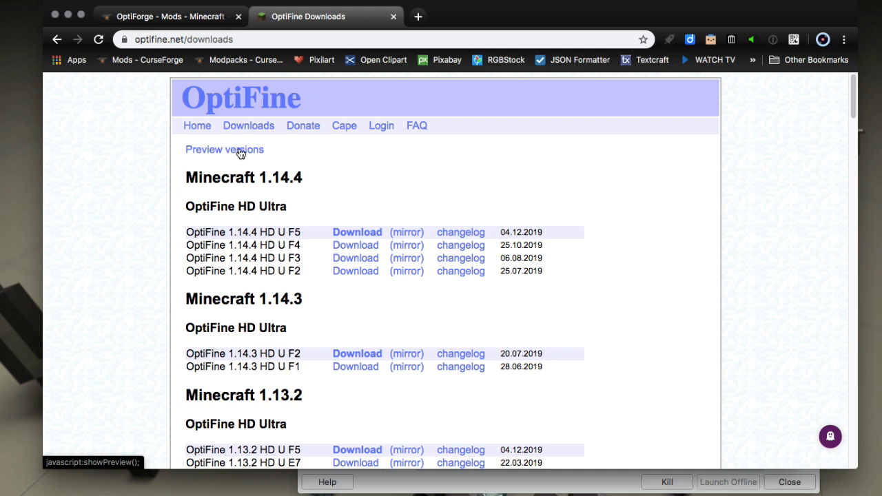
pyautogui.click(240, 151)
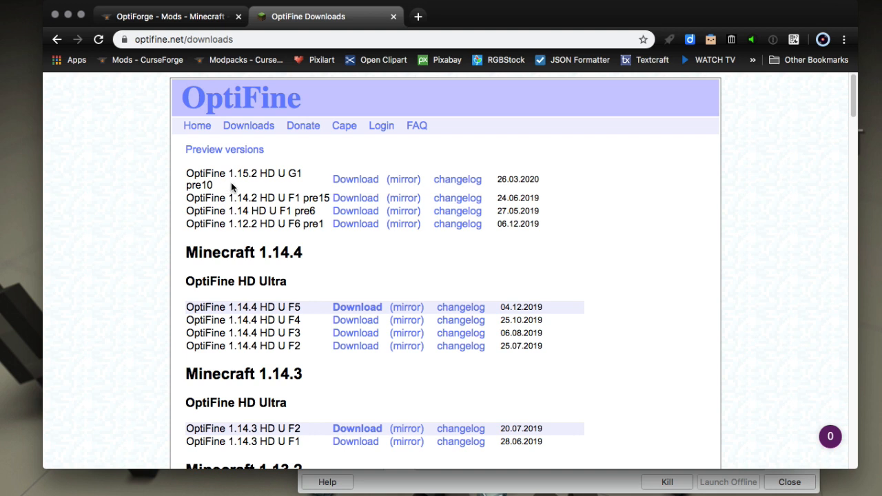
pyautogui.click(352, 179)
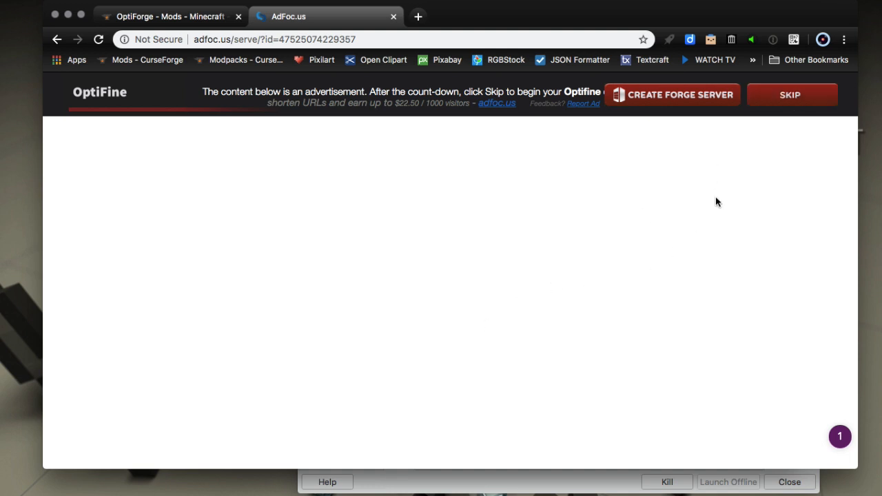
# Skip the advertisement, download preview_OptiFine_1.15.2_HD_U_G1_pre10.jar and keep the file.
pyautogui.click(801, 93)
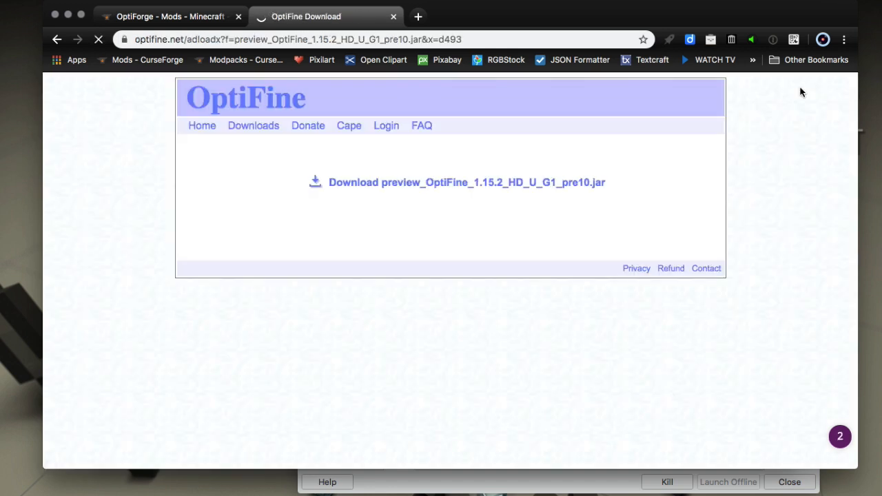
pyautogui.click(352, 190)
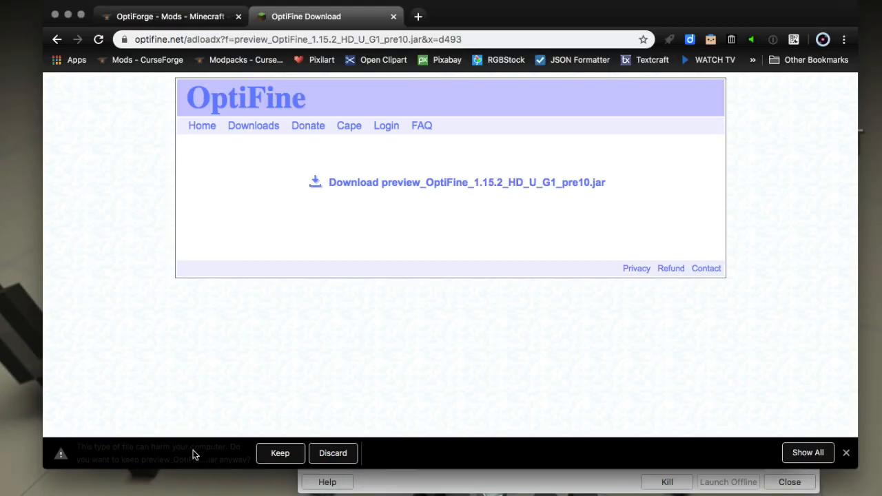
pyautogui.click(266, 457)
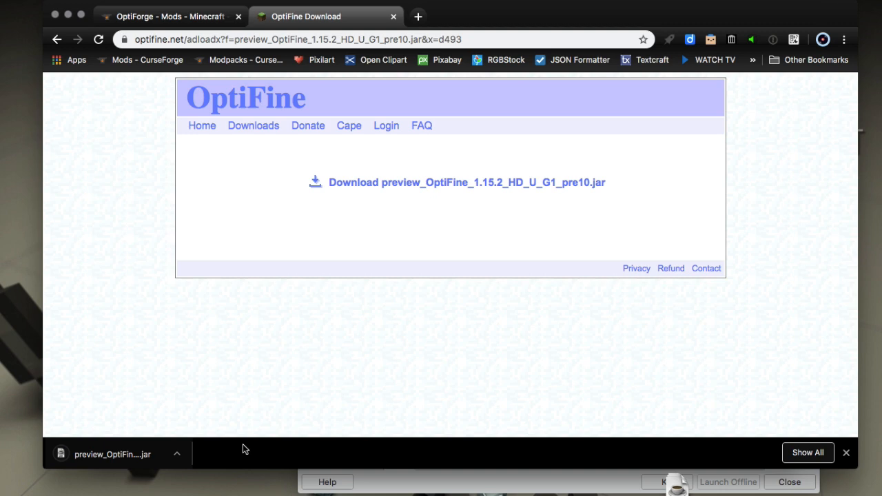
# Go back to the OptiFine.net downloads list.
pyautogui.click(57, 39)
pyautogui.click(58, 40)
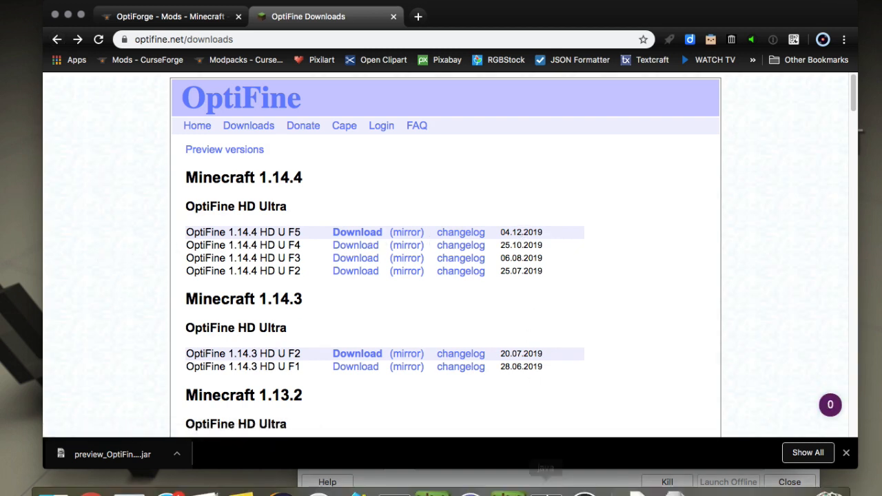
pyautogui.moveTo(508, 471)
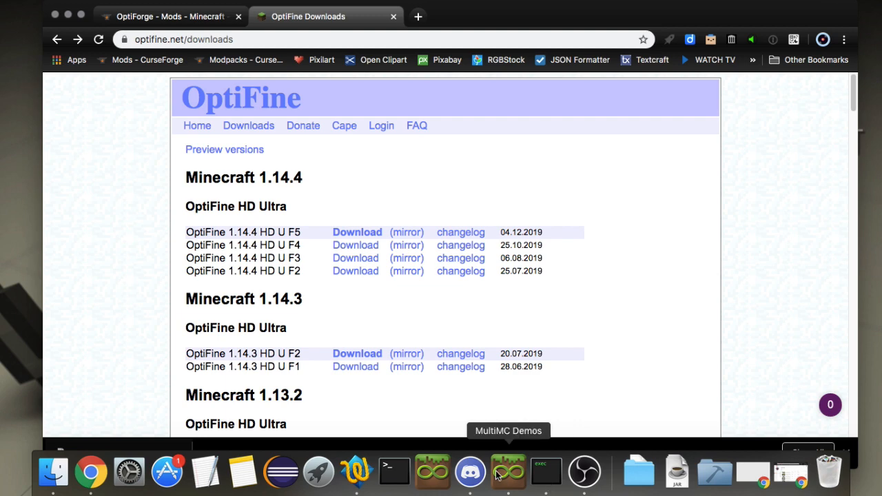
# In MultiMC, edit the OptiForge instance and confirm Forge 31.1.30 on its Version page.
pyautogui.click(508, 472)
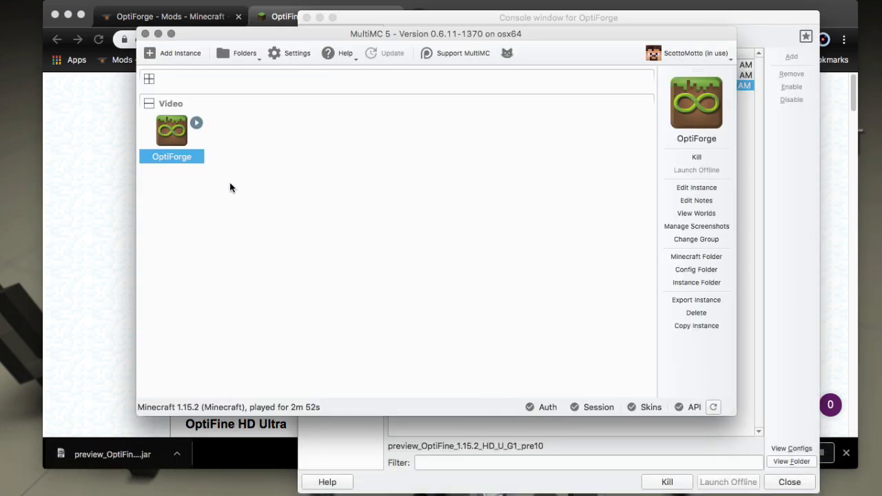
pyautogui.rightClick(177, 141)
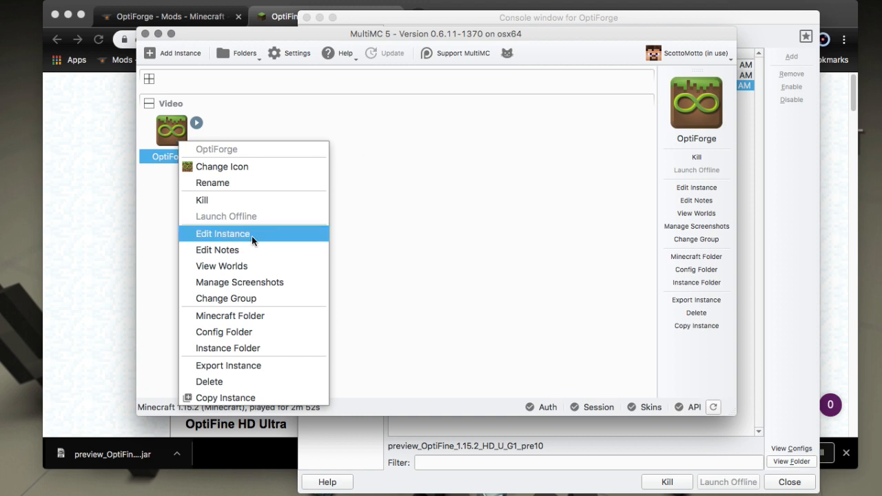
pyautogui.click(216, 234)
pyautogui.click(437, 145)
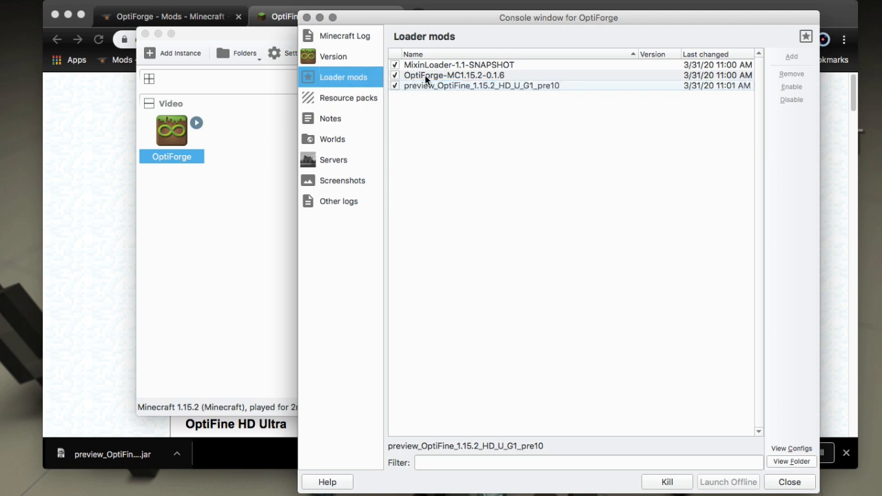
pyautogui.click(347, 58)
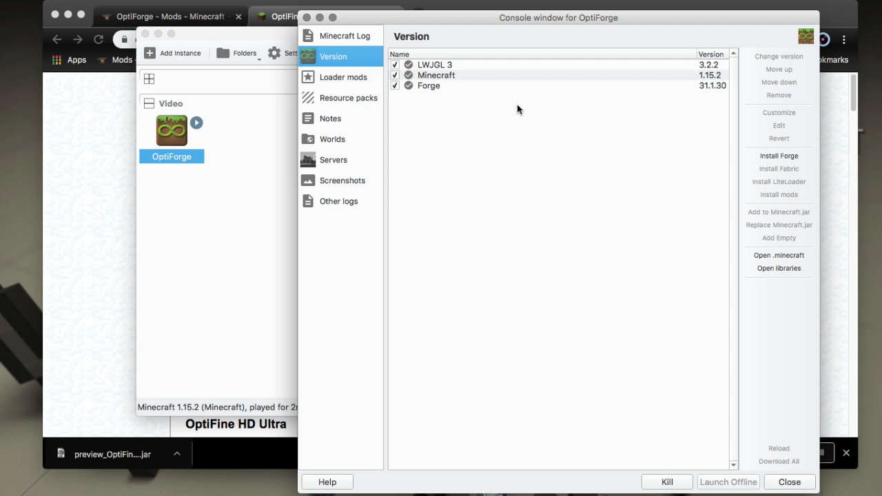
pyautogui.click(453, 85)
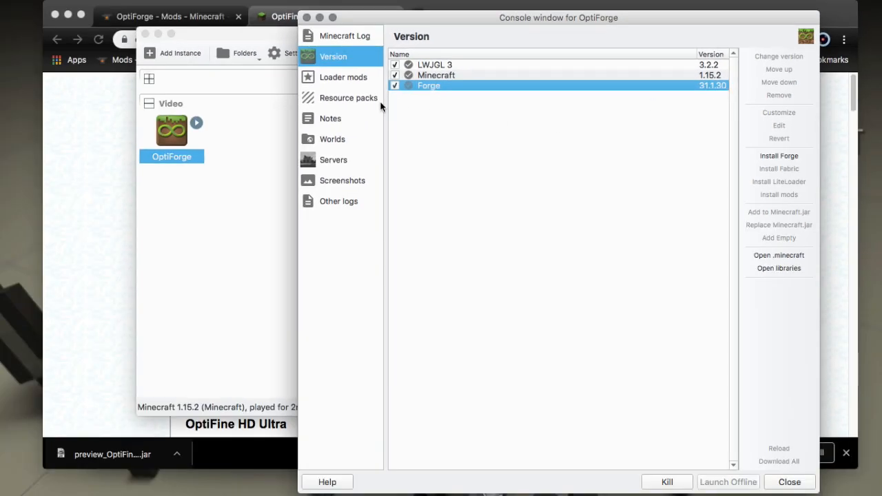
# Confirm OptiForge-MC1.15.2-0.1.6 and the OptiFine pre10 jar in Loader mods, then bring Minecraft forward.
pyautogui.click(350, 77)
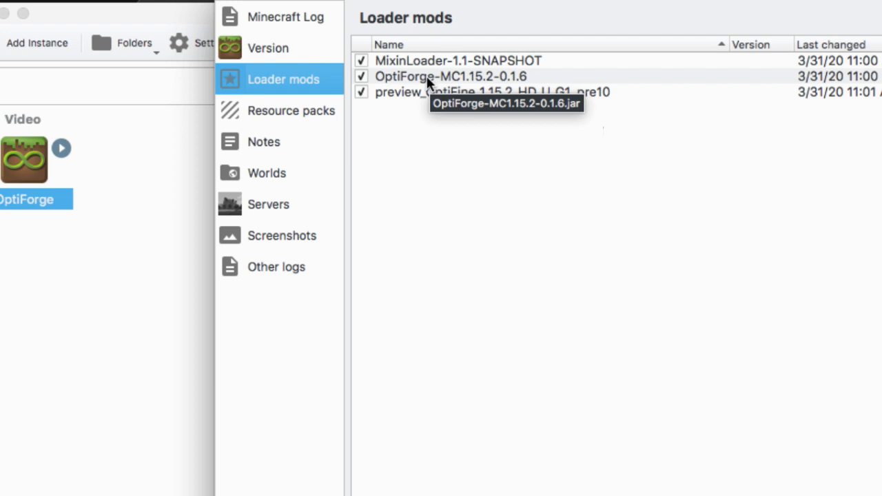
pyautogui.click(427, 79)
pyautogui.click(427, 91)
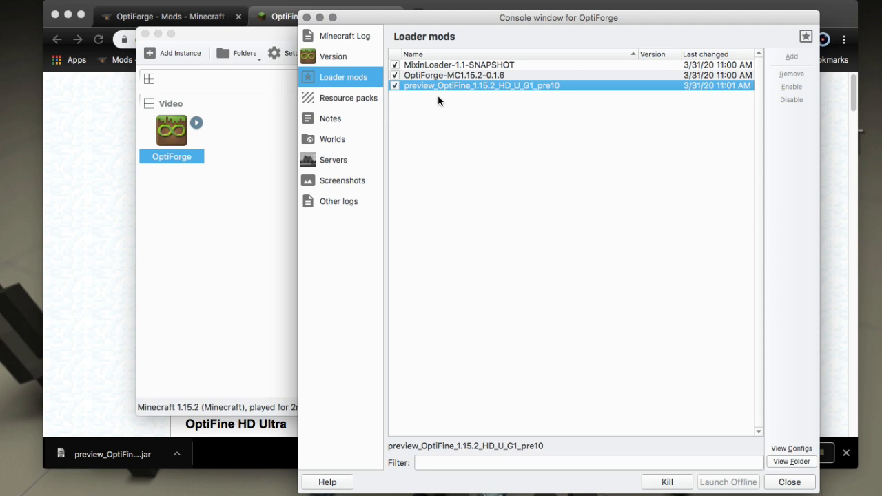
pyautogui.moveTo(545, 473)
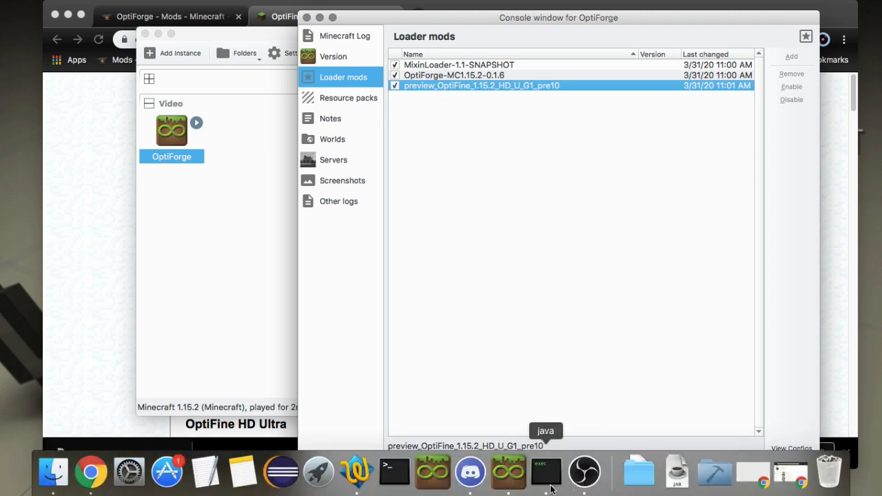
pyautogui.click(550, 488)
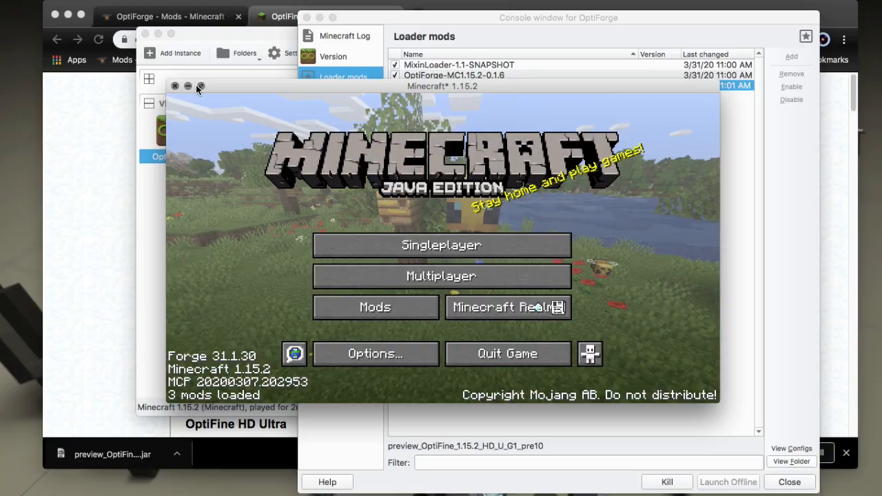
pyautogui.click(199, 86)
pyautogui.click(294, 399)
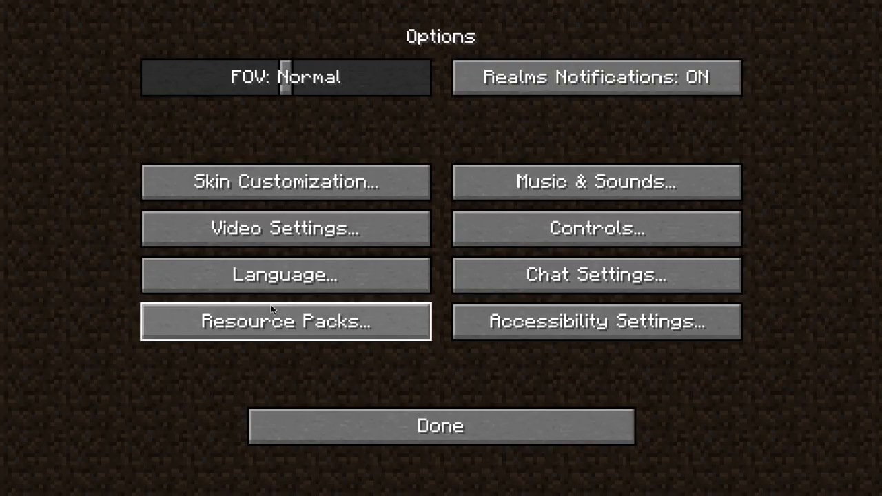
pyautogui.click(262, 225)
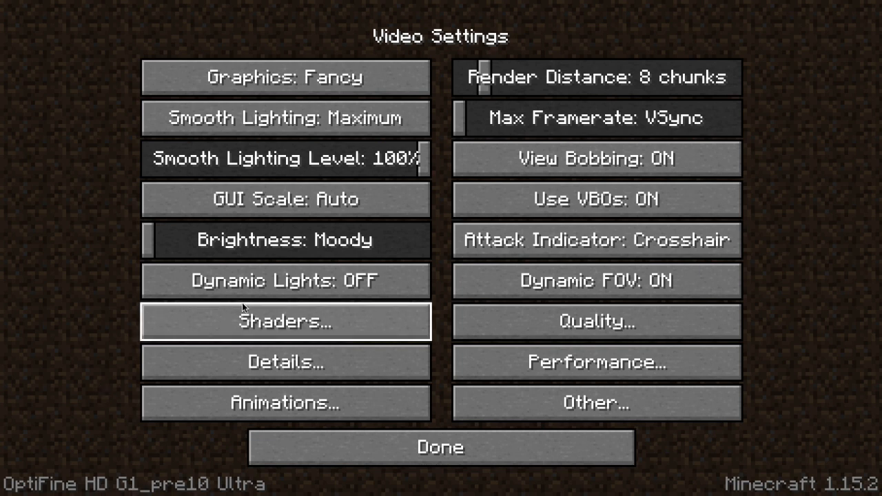
pyautogui.click(296, 434)
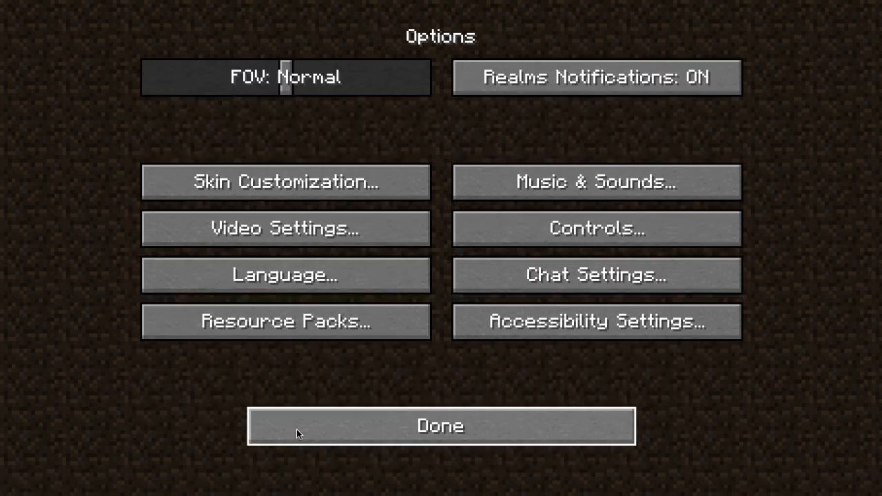
pyautogui.click(282, 414)
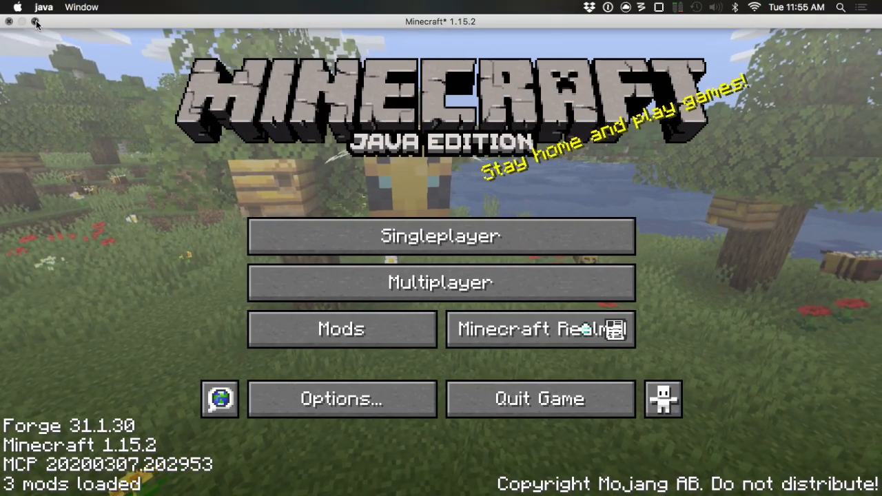
pyautogui.click(34, 21)
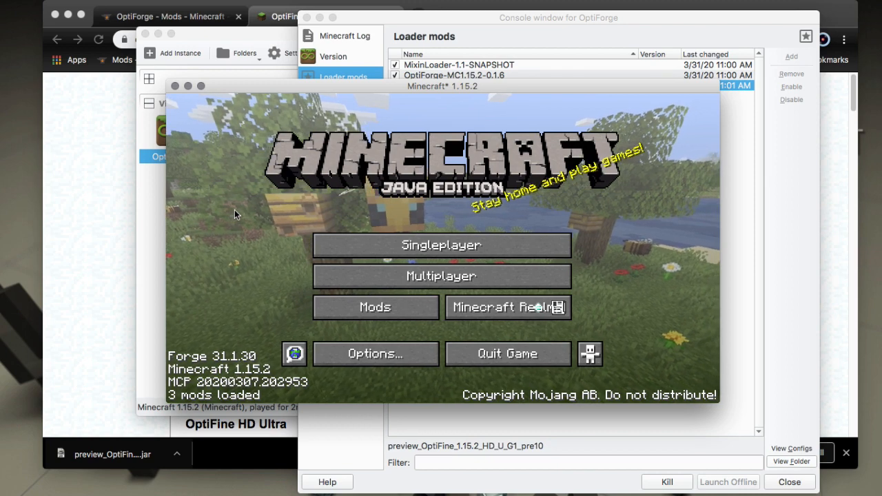
# Recheck the OptiForge instance's Forge version, then return to the MultiMC main instance list.
pyautogui.click(151, 233)
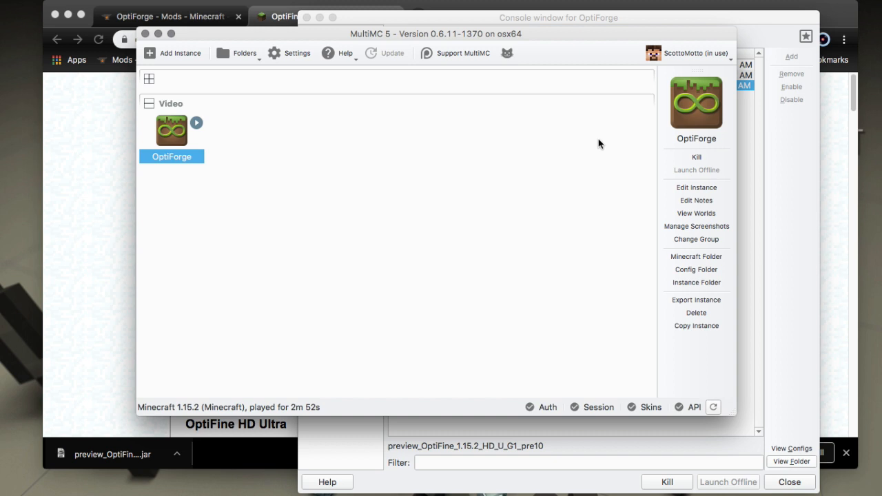
pyautogui.click(773, 135)
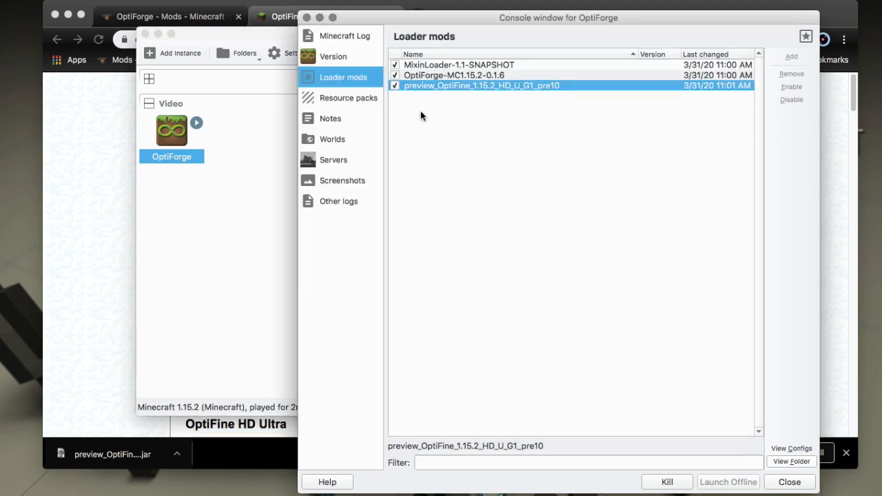
pyautogui.click(348, 58)
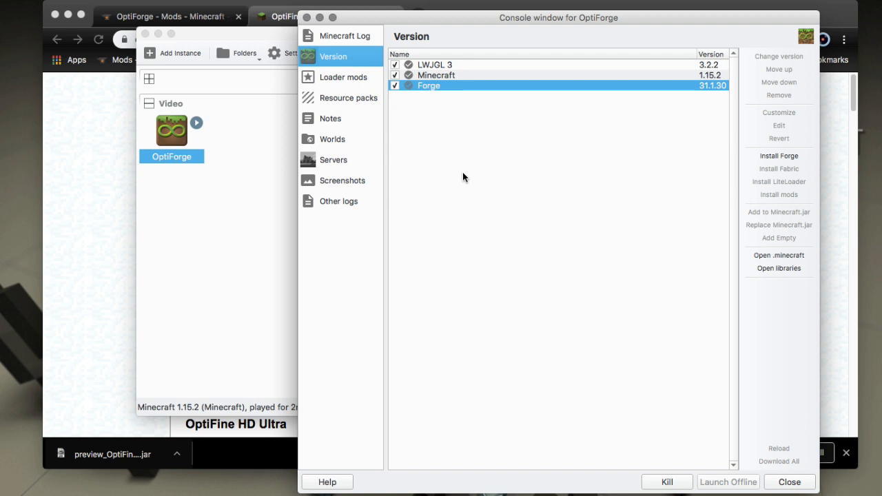
pyautogui.click(241, 230)
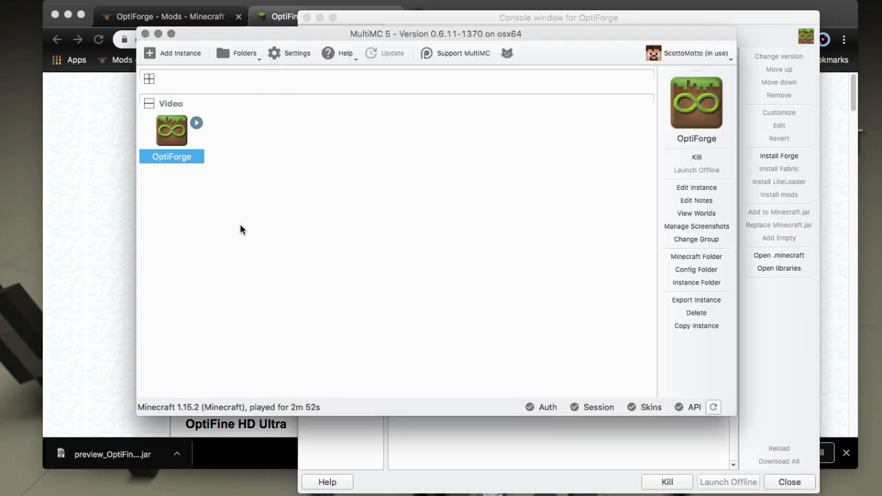